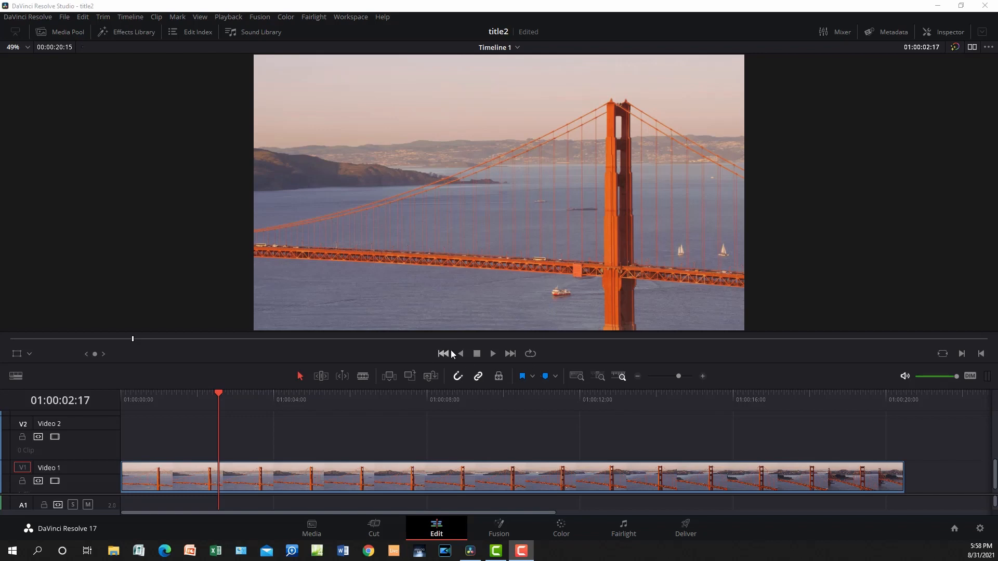
- Play the footage to about 01:00:07:25 and place a basic Text title on the track above the bridge clip
click(493, 354)
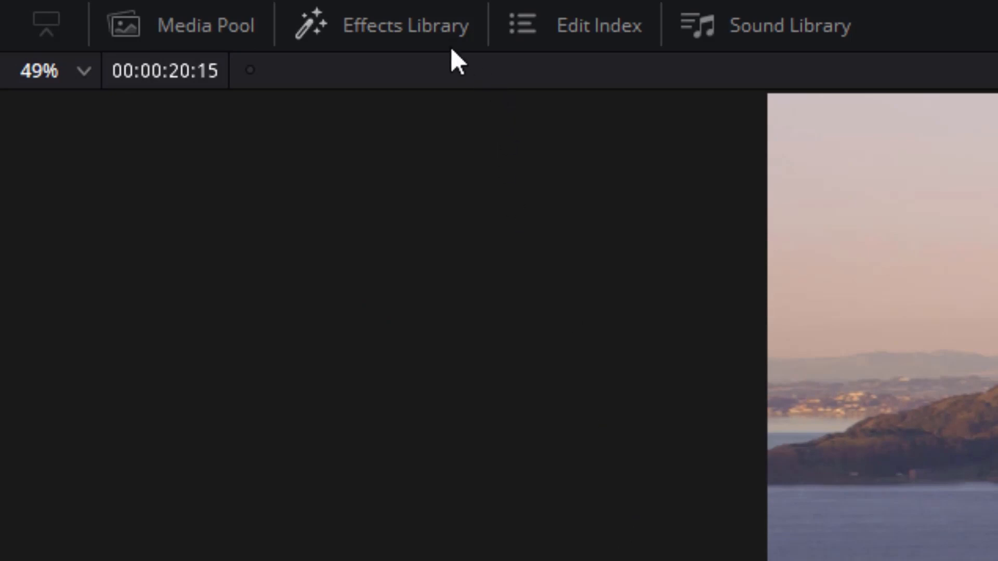
click(450, 32)
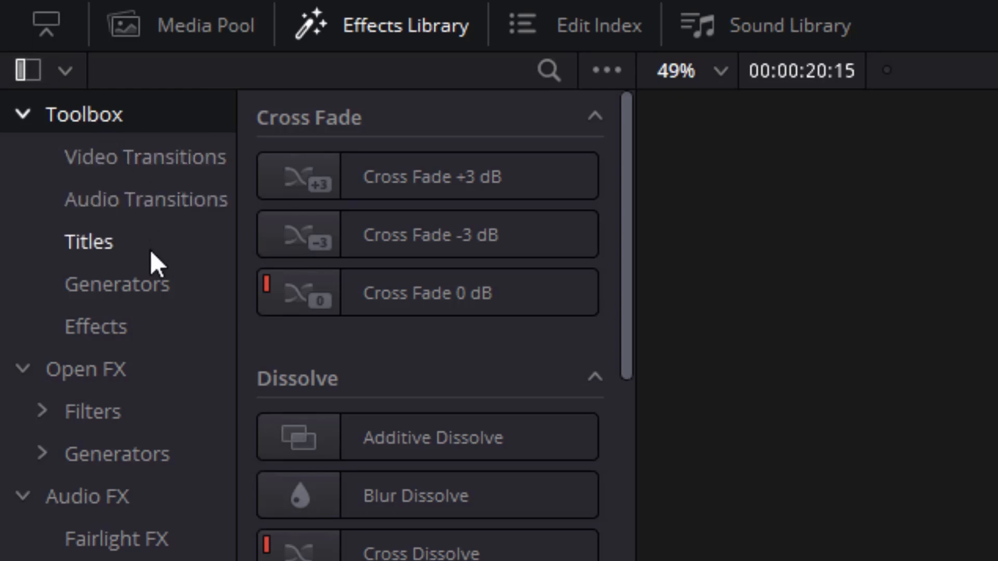
click(160, 242)
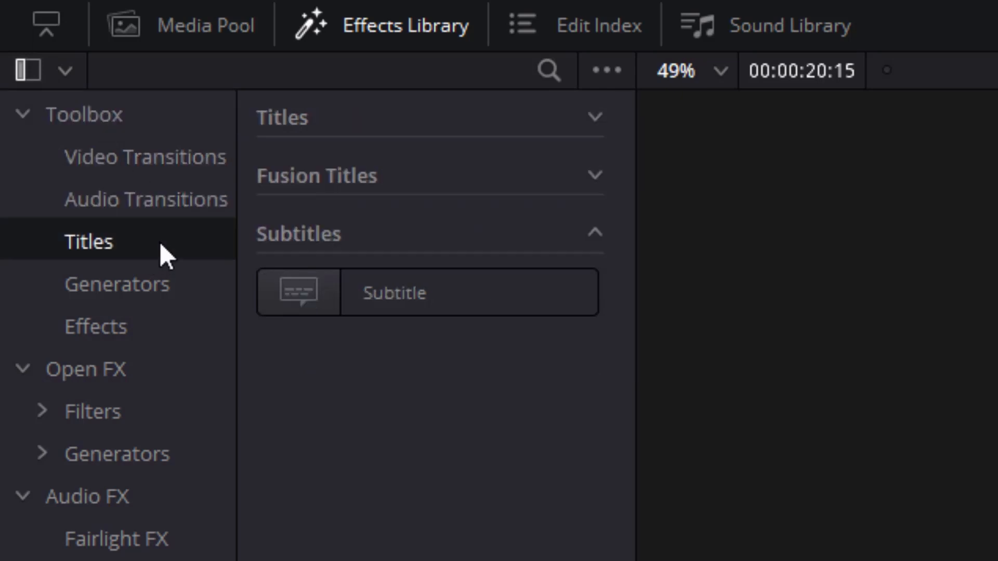
click(595, 116)
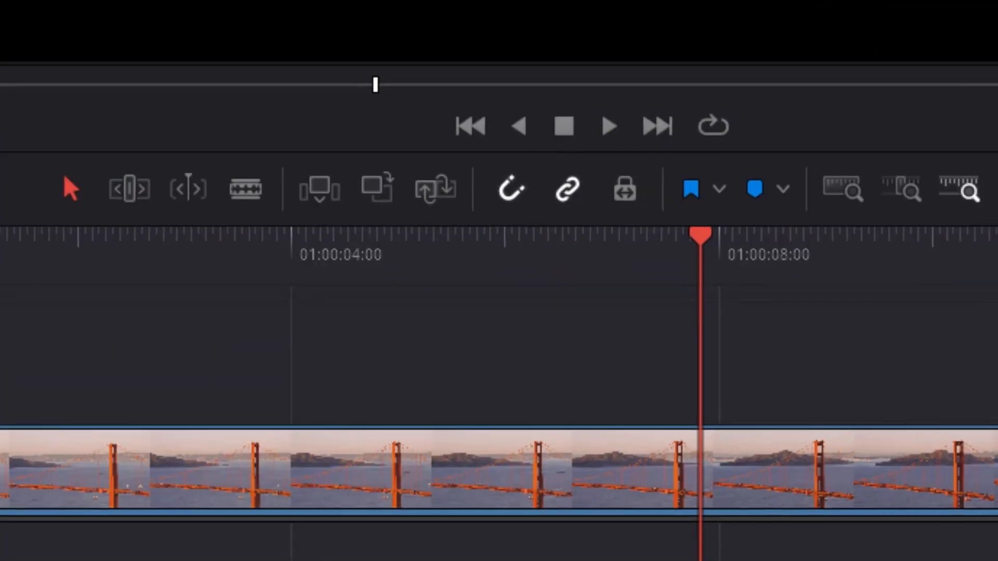
drag(325, 232, 370, 399)
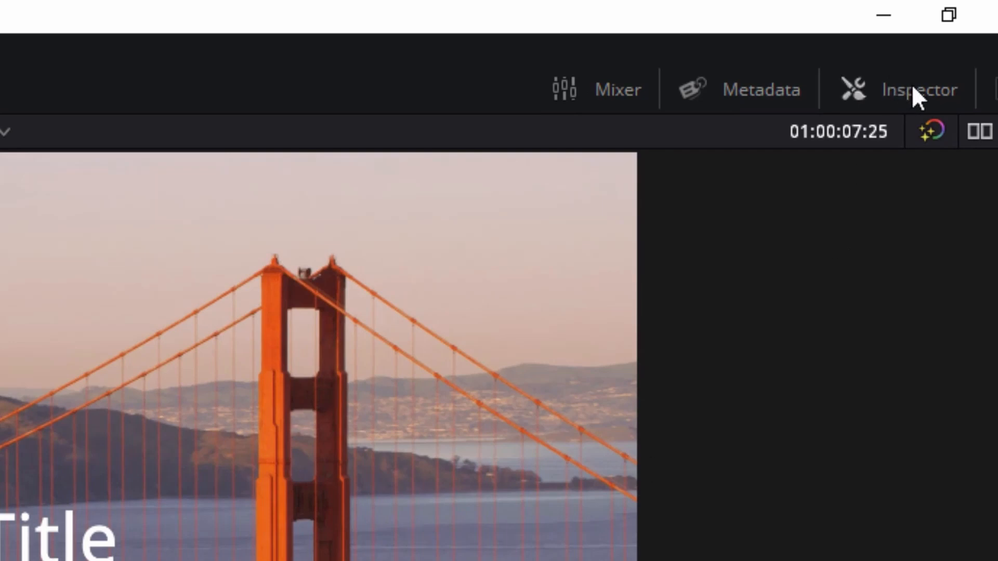
- Replace the title's text with "Golden Gate Bridge" in the Inspector
click(912, 84)
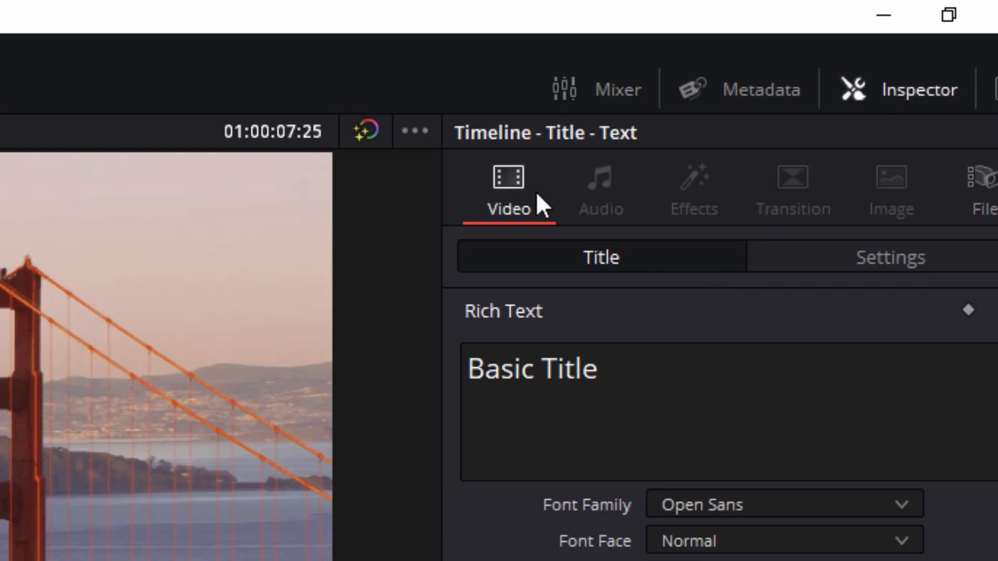
drag(636, 374, 387, 363)
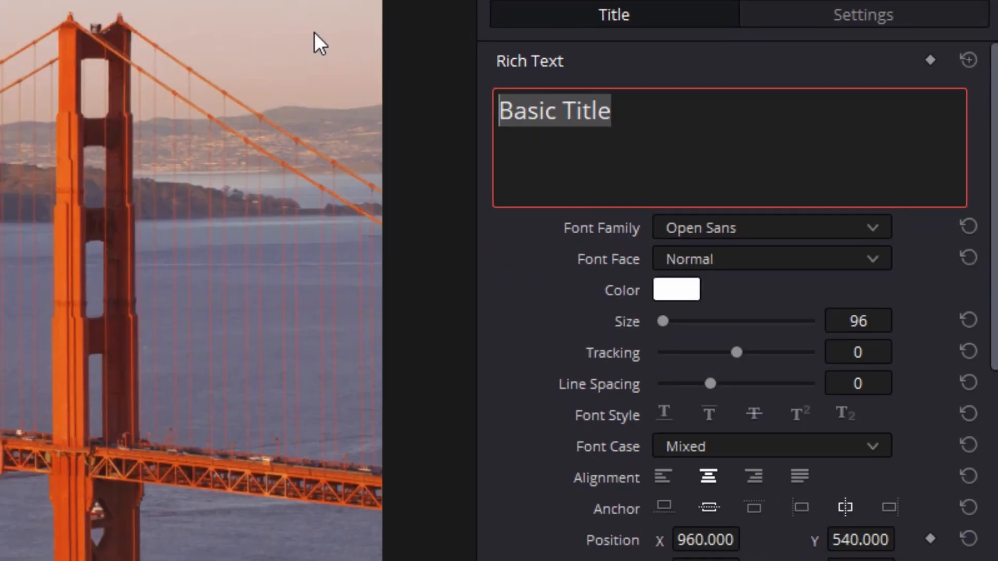
text(Golden Gate Bridge)
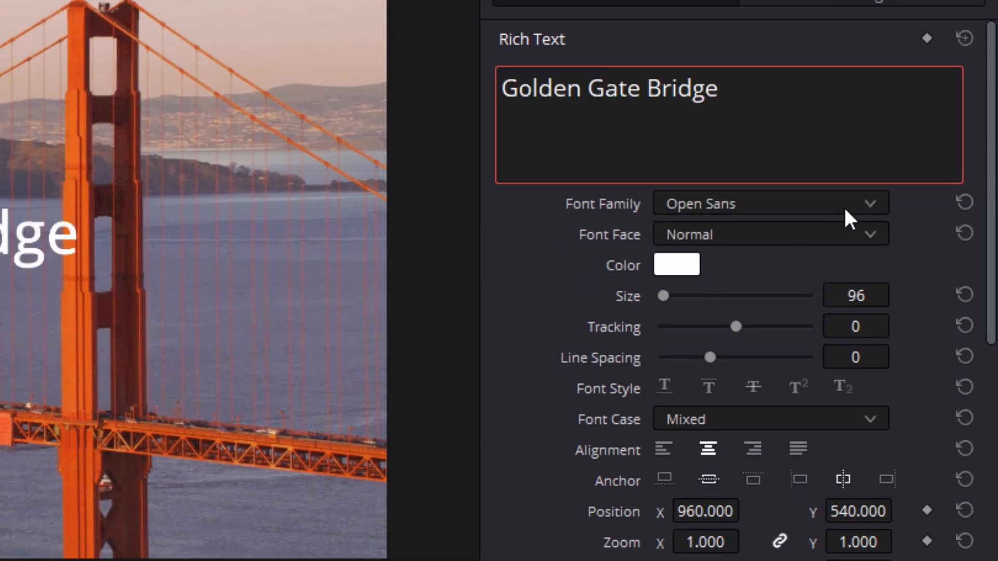
- Set the title's font family to Oswald and its font face to Bold
click(872, 203)
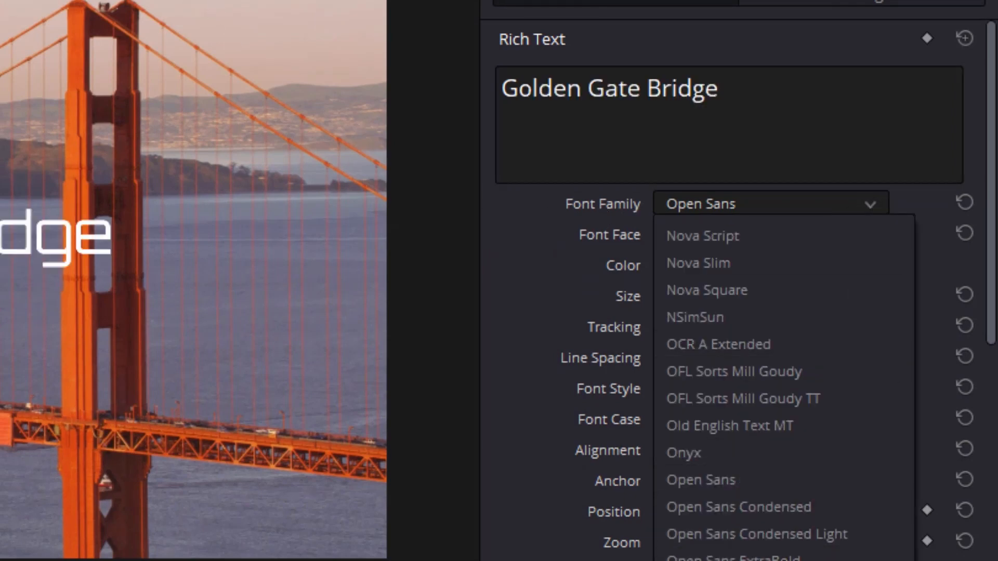
click(675, 560)
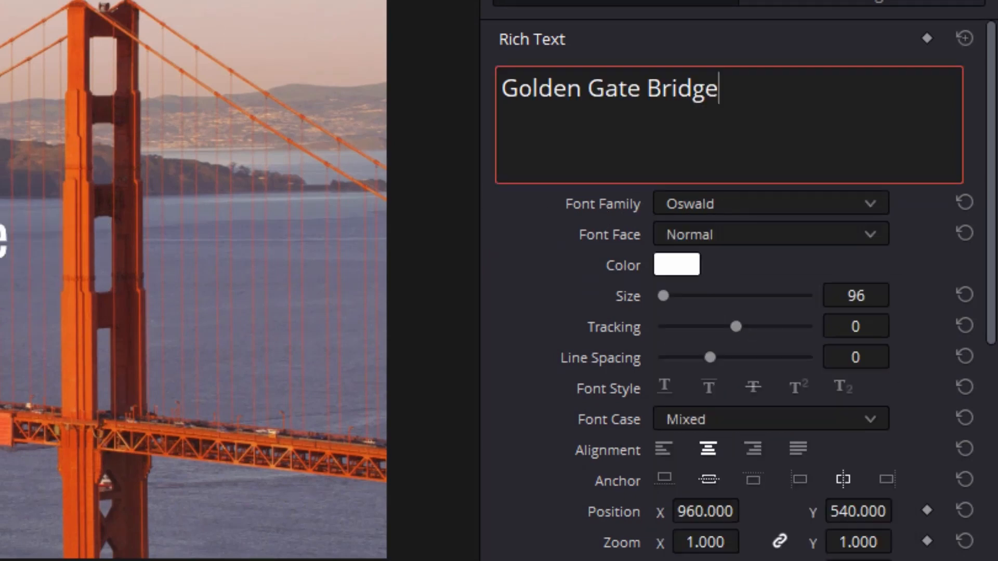
click(865, 232)
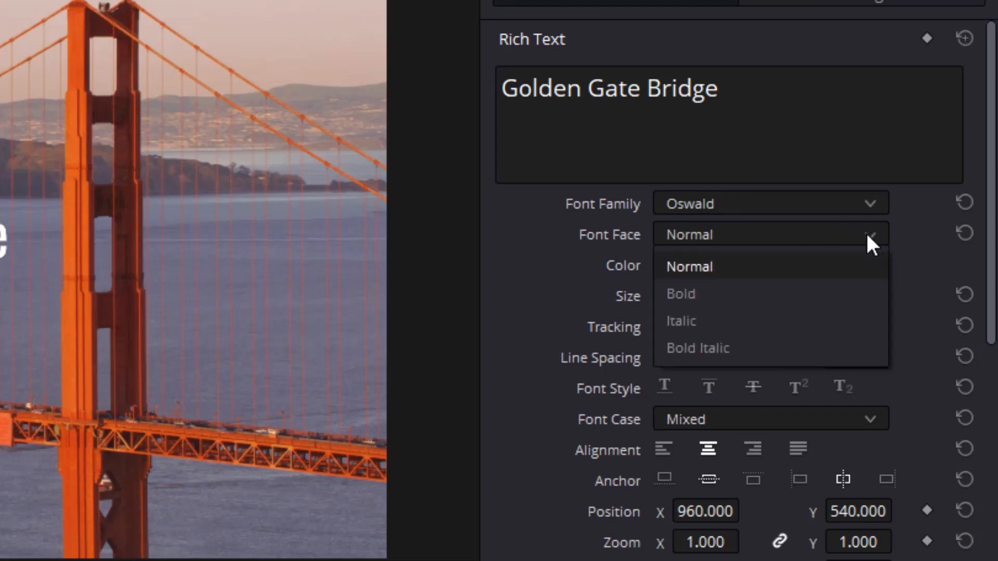
click(782, 292)
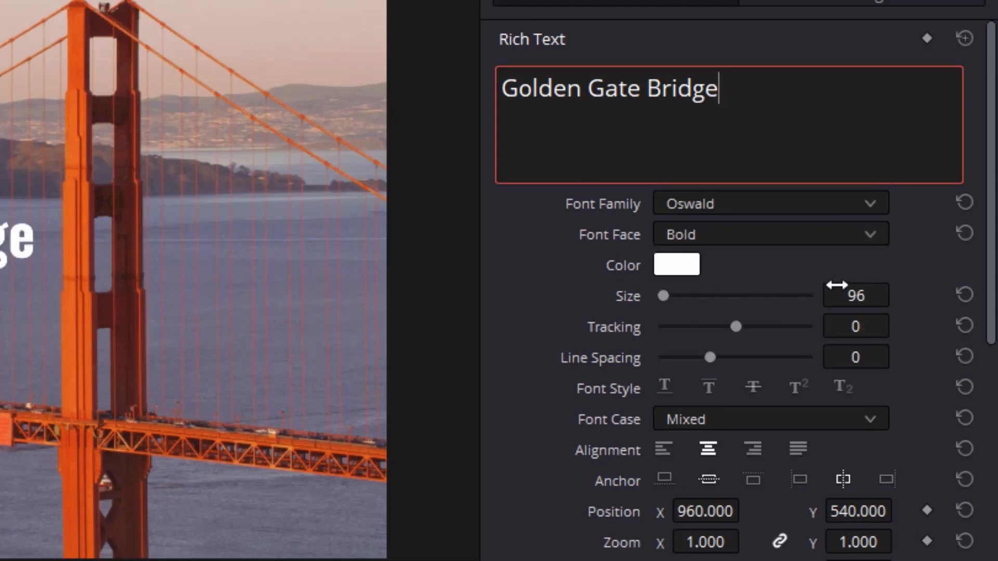
- Set the title's size to 146 and its position to X 1252, Y 533
drag(837, 285, 833, 306)
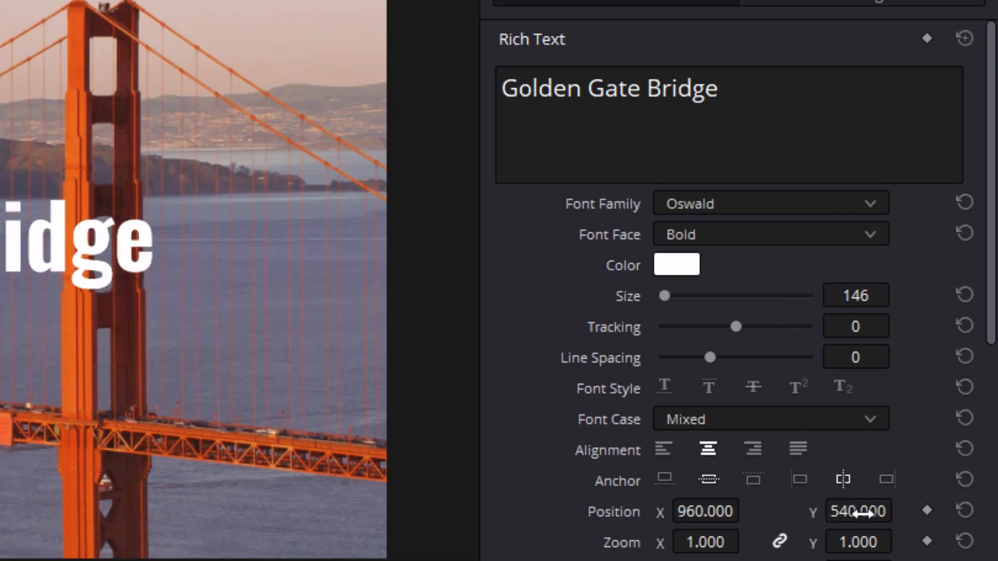
drag(858, 511, 896, 512)
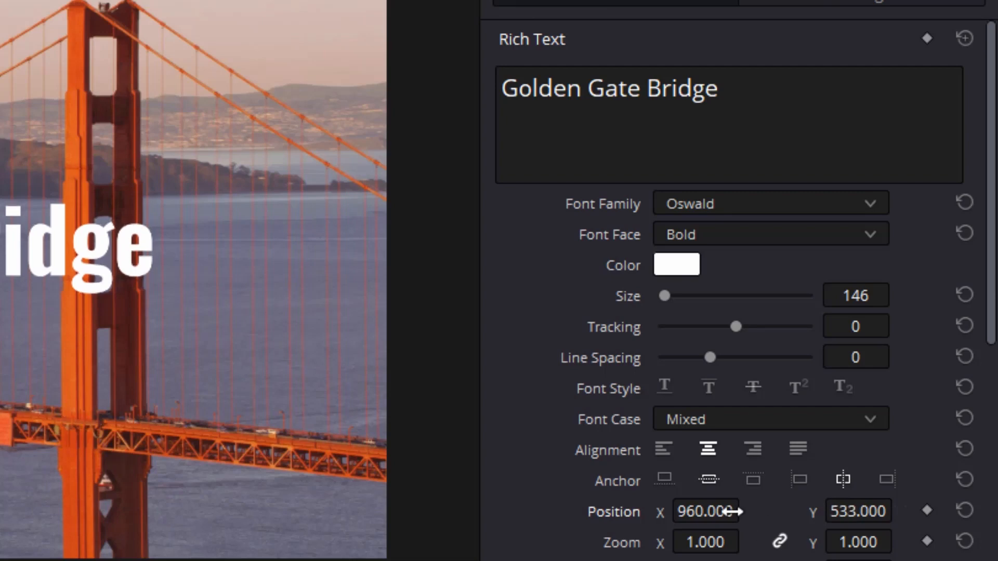
drag(735, 512, 749, 509)
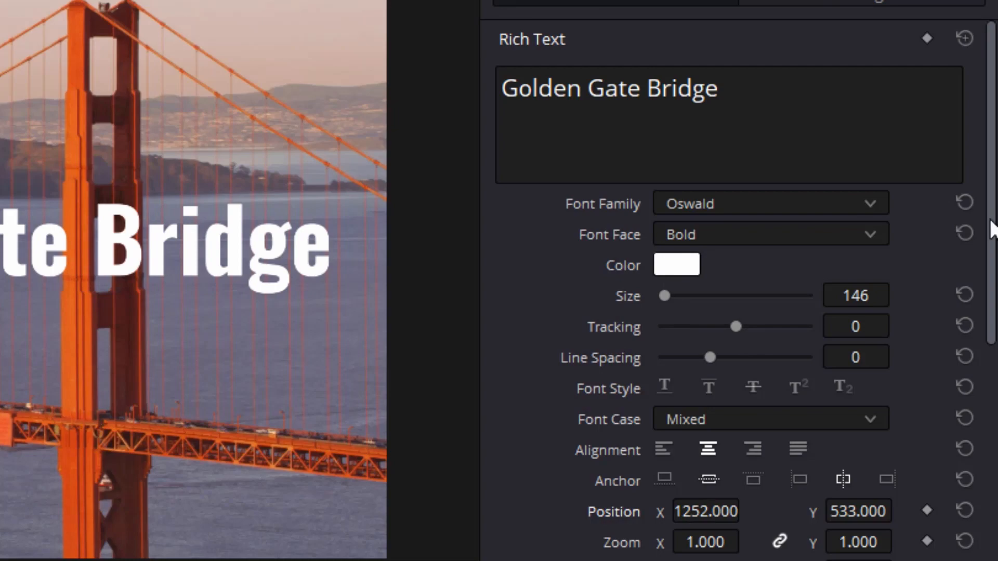
- Set the title's stroke color to a dark yellow, #939300
drag(992, 228, 990, 536)
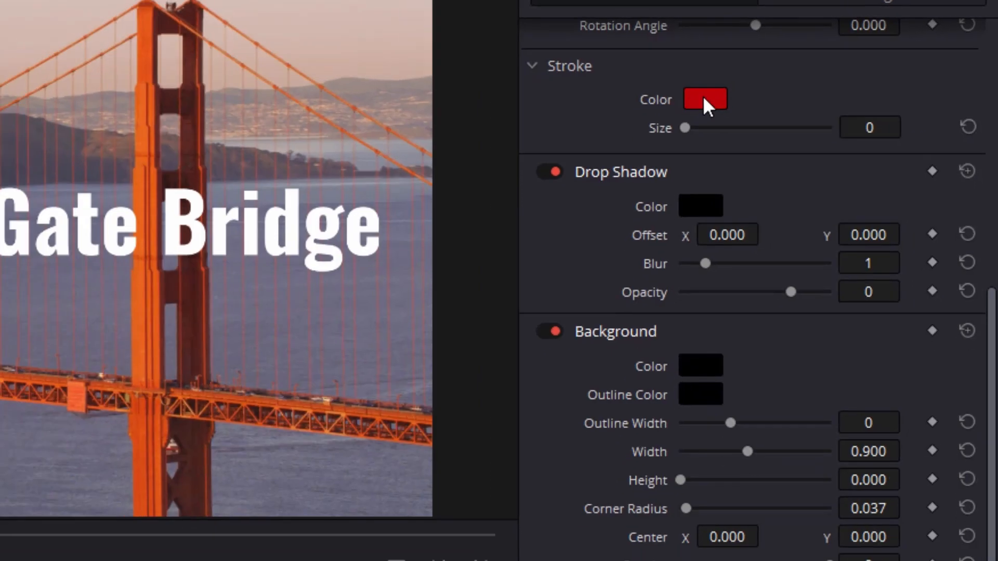
click(678, 104)
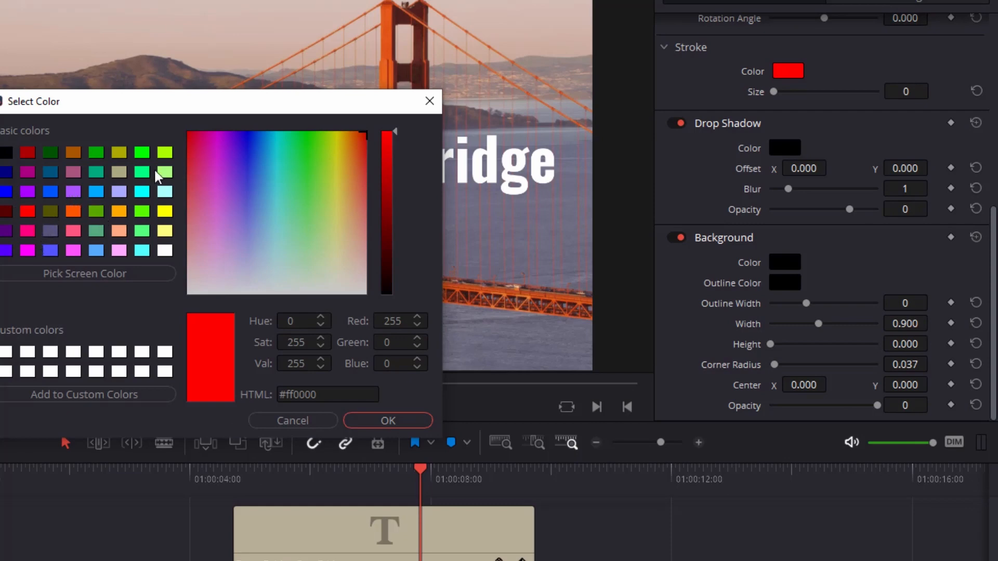
click(165, 211)
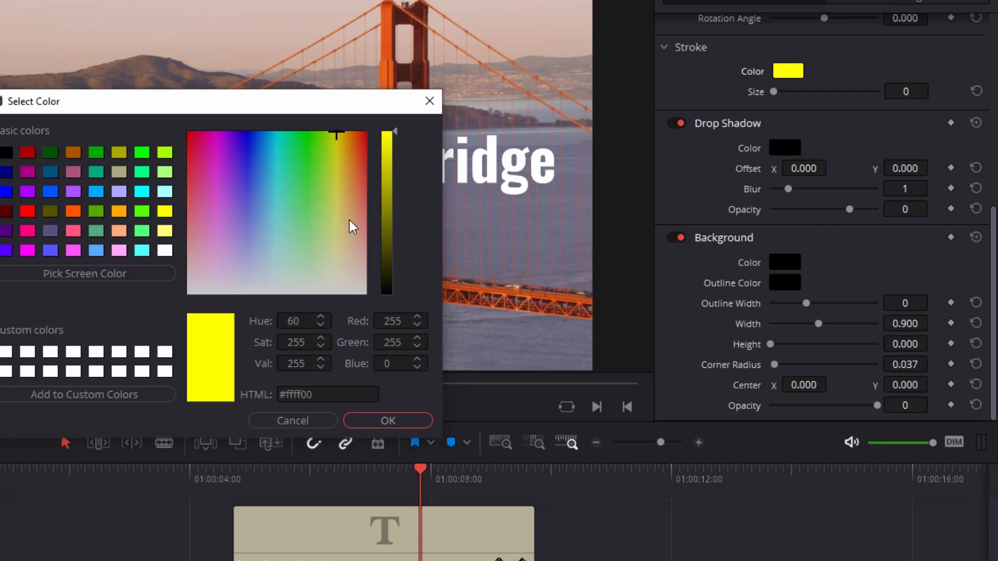
click(389, 200)
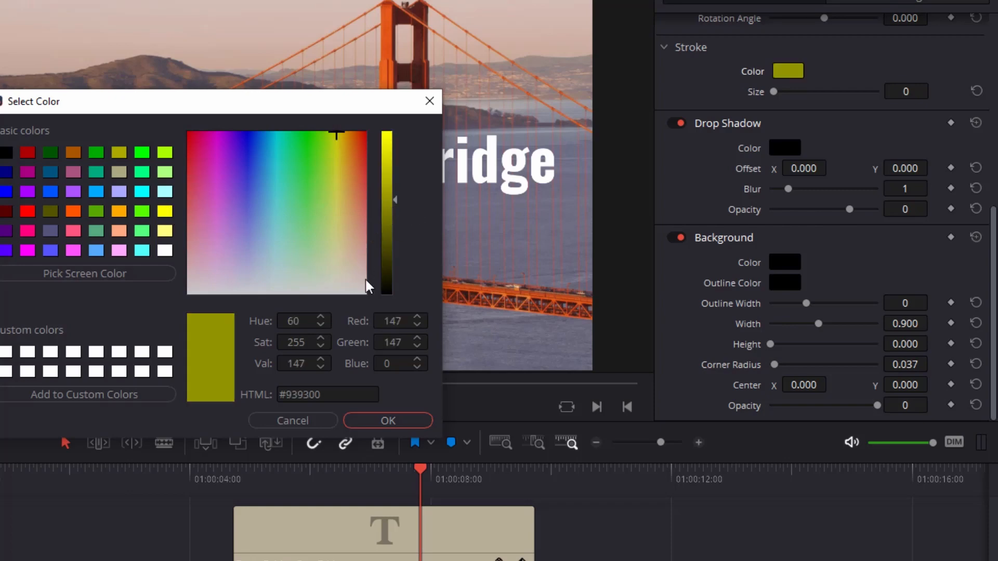
click(389, 420)
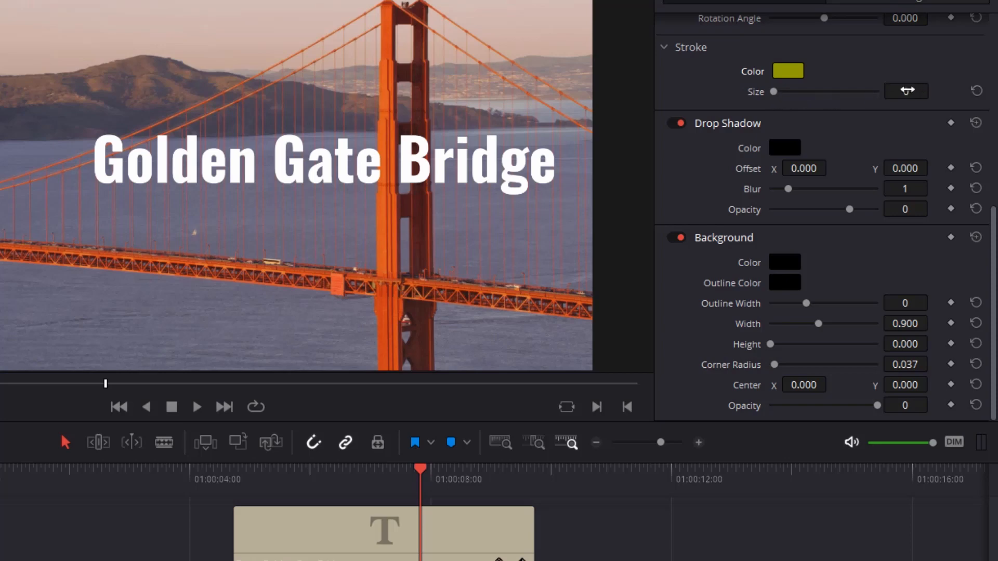
- Set the title's stroke size to 7 and its stroke color to the dark pink #931e47
drag(907, 90, 934, 90)
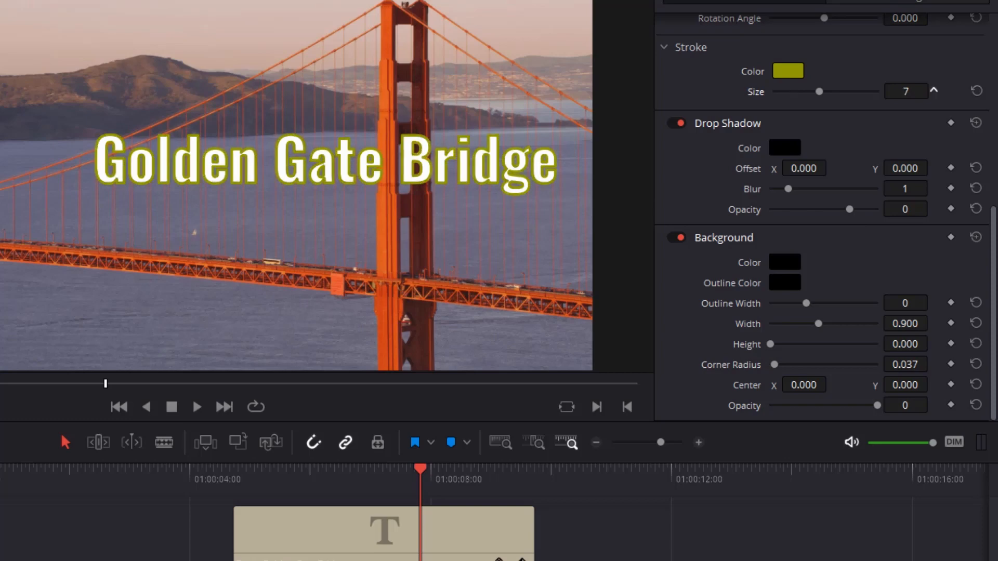
click(787, 71)
click(197, 165)
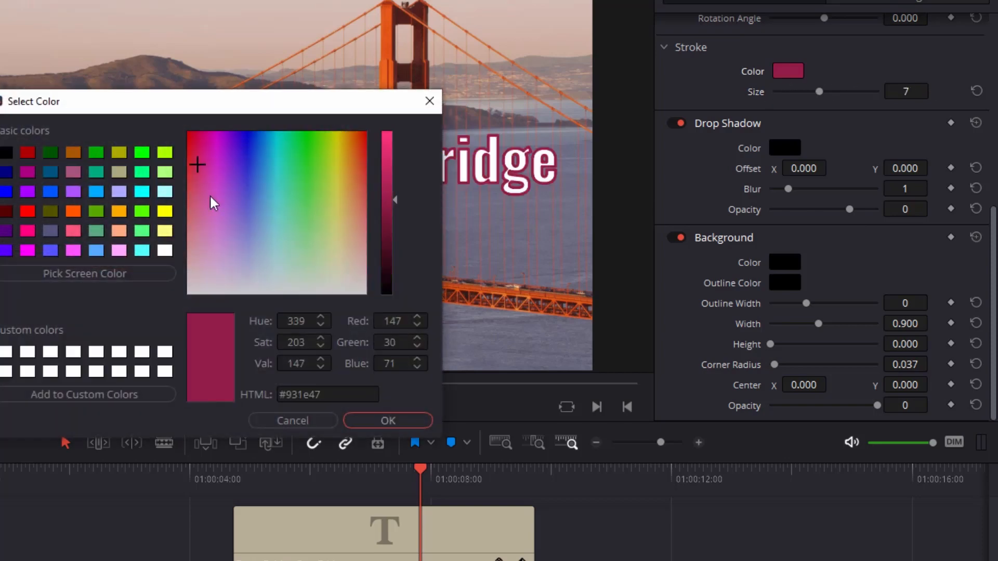
click(391, 420)
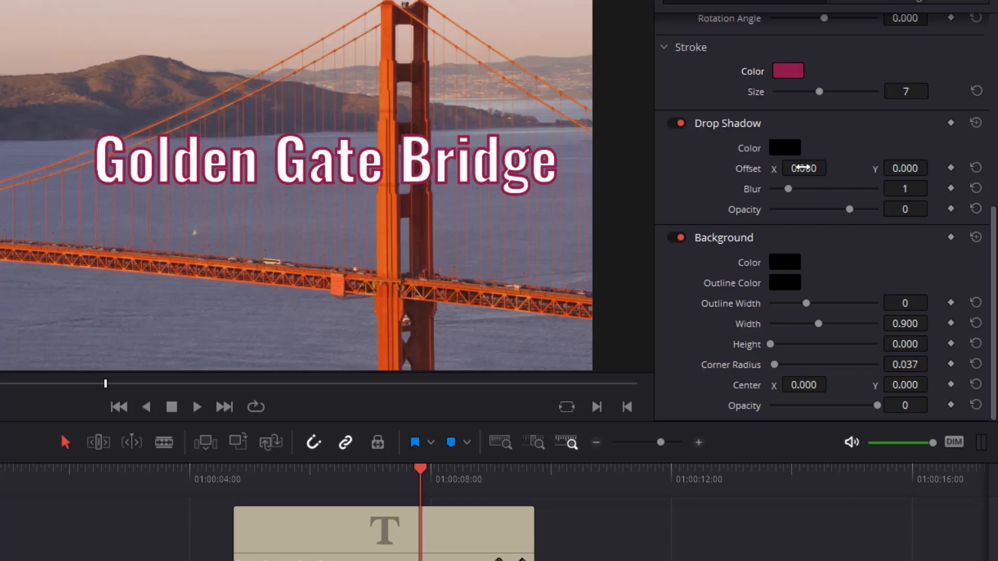
- Offset the title's drop shadow to X 20 and Y -13
drag(801, 168, 831, 167)
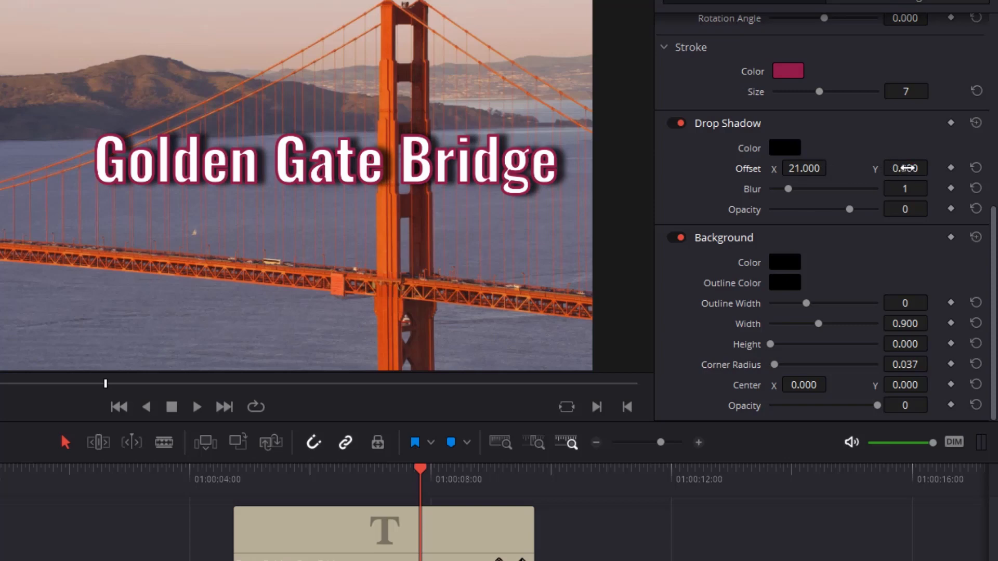
drag(906, 168, 933, 167)
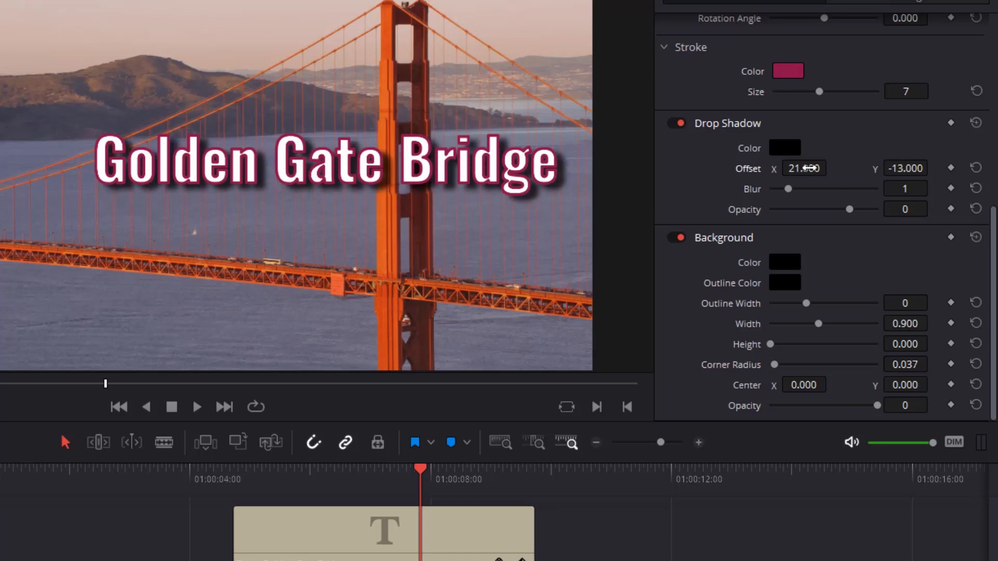
drag(809, 168, 831, 167)
- Set the drop shadow's blur to 28 and opacity to 53, switching the shadow off and back on to compare
drag(788, 197, 705, 194)
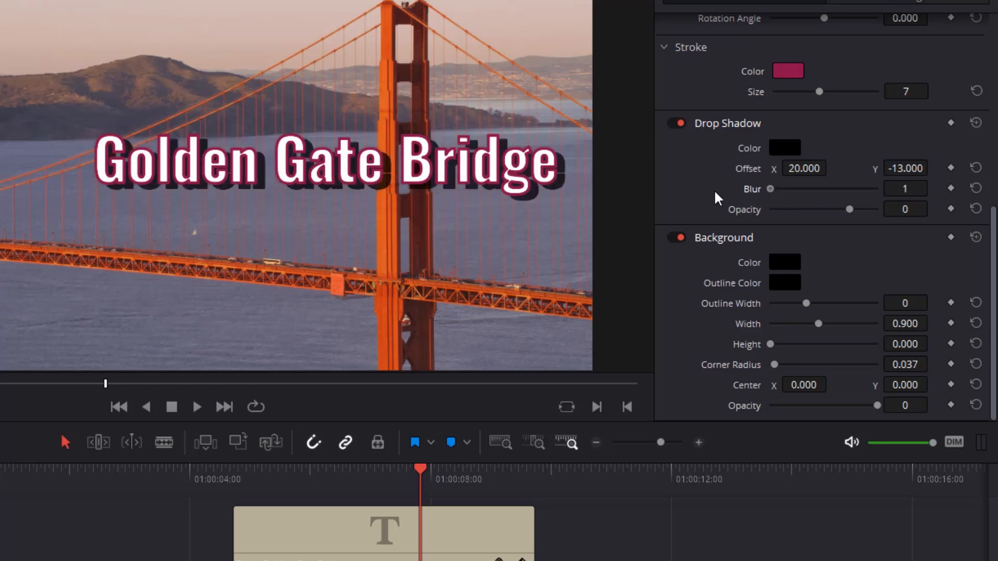
drag(770, 189, 785, 192)
drag(779, 190, 800, 194)
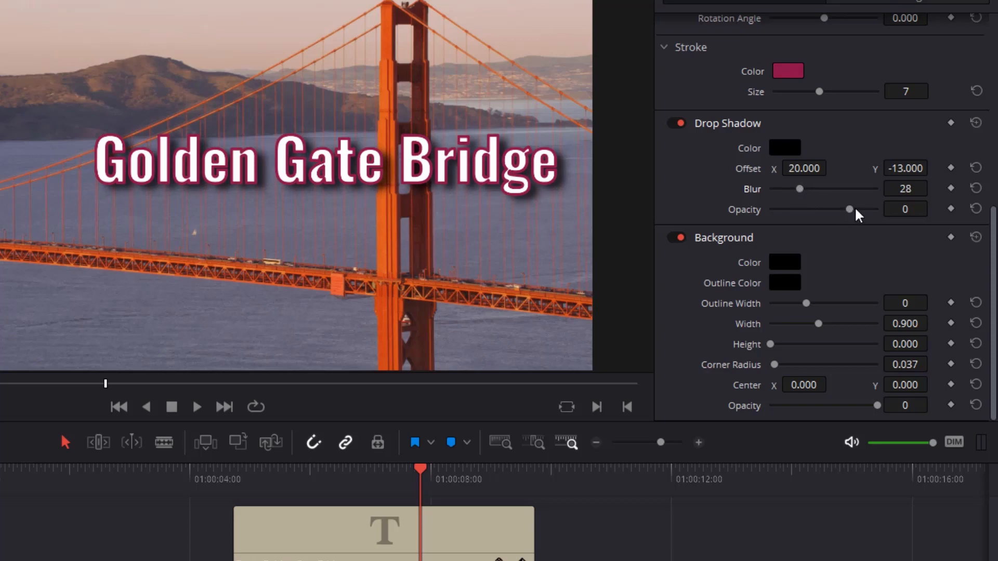
drag(851, 212, 826, 210)
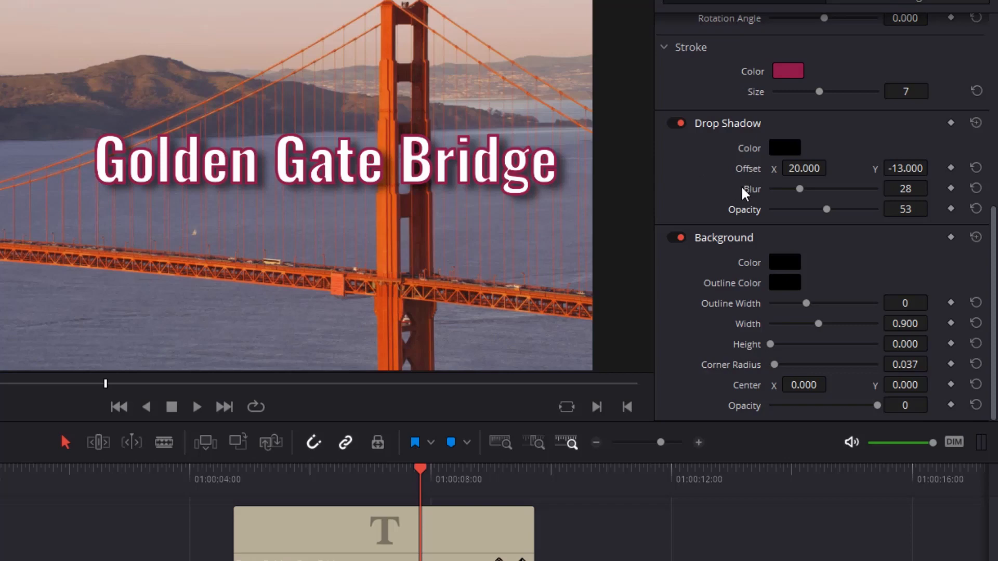
click(676, 124)
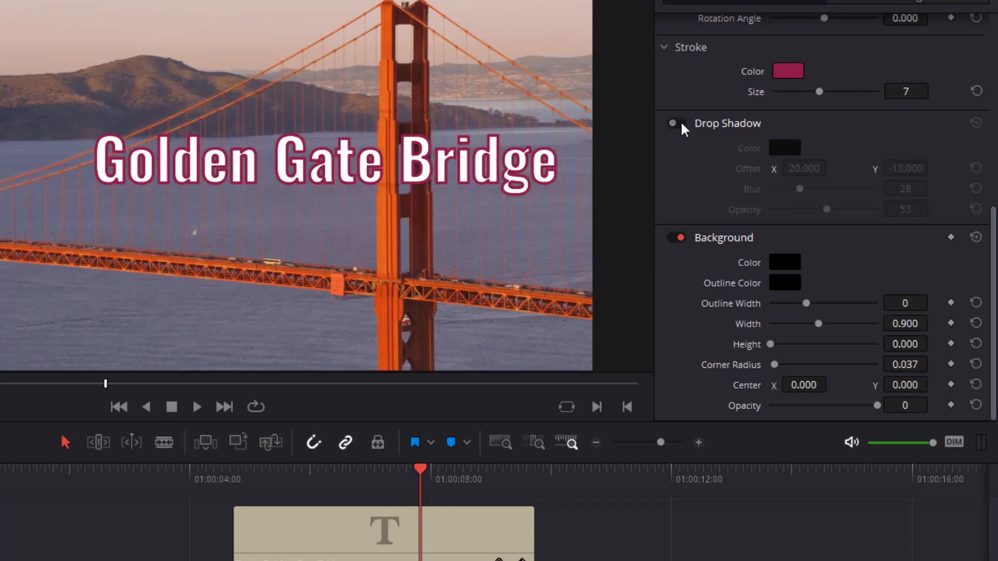
click(675, 124)
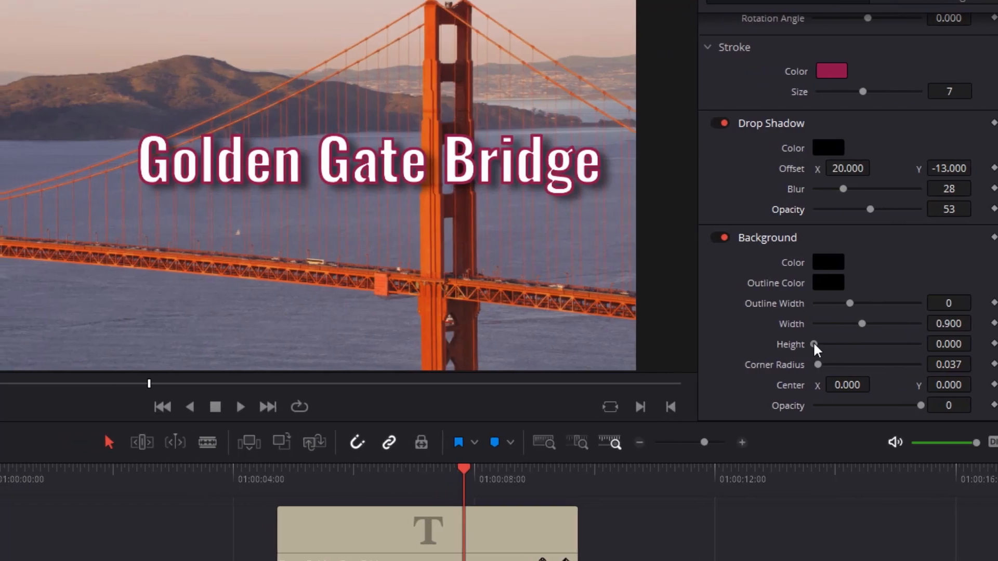
- Configure the title's background box with height 0.198, width 0.672, center X -2, Y -17 and corner radius 0
drag(814, 346, 827, 349)
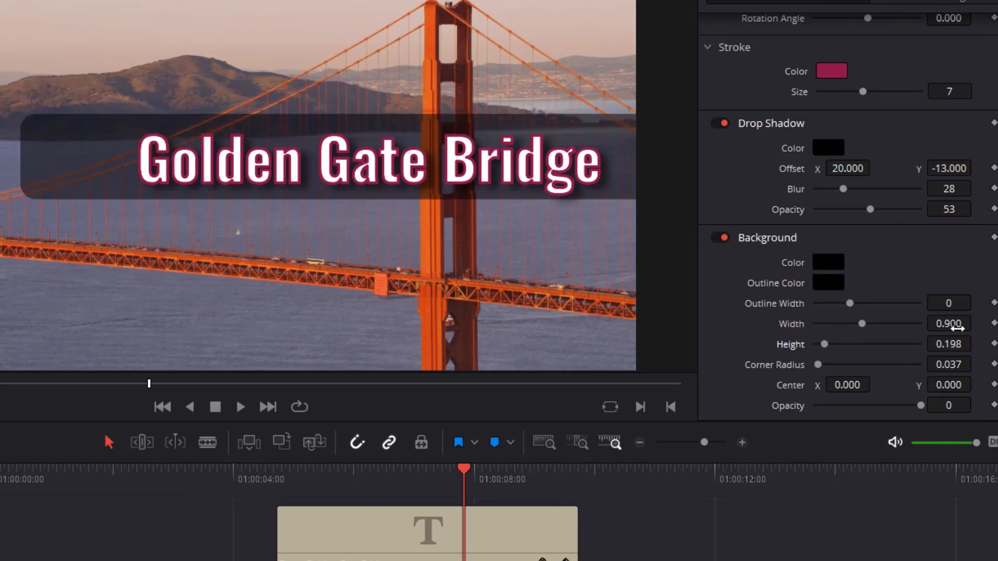
mouse_move(958, 328)
mouse_down()
mouse_move(935, 328)
mouse_move(977, 322)
mouse_up()
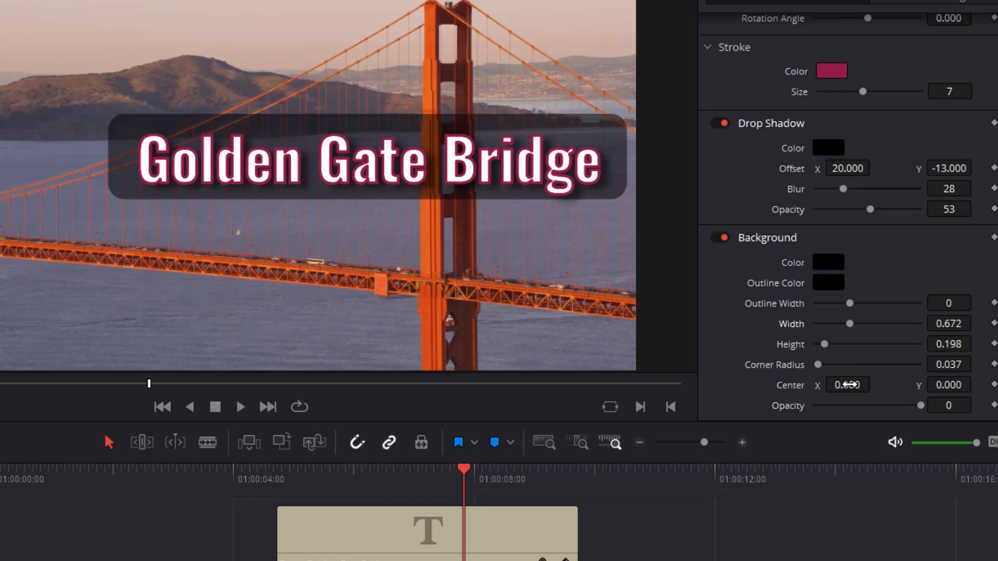
drag(848, 384, 875, 383)
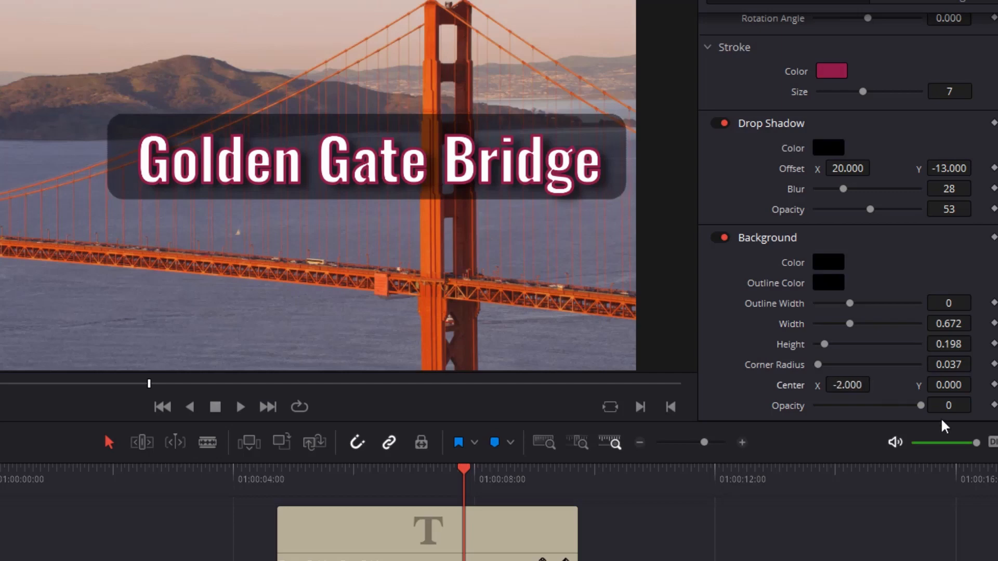
mouse_move(952, 384)
mouse_down()
mouse_move(964, 384)
mouse_move(943, 383)
mouse_up()
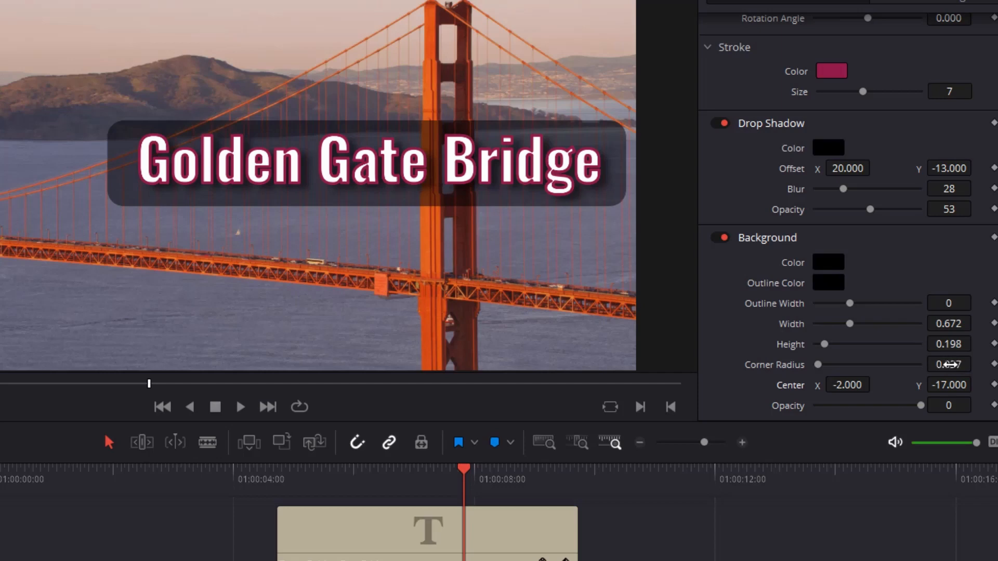
drag(949, 365, 934, 365)
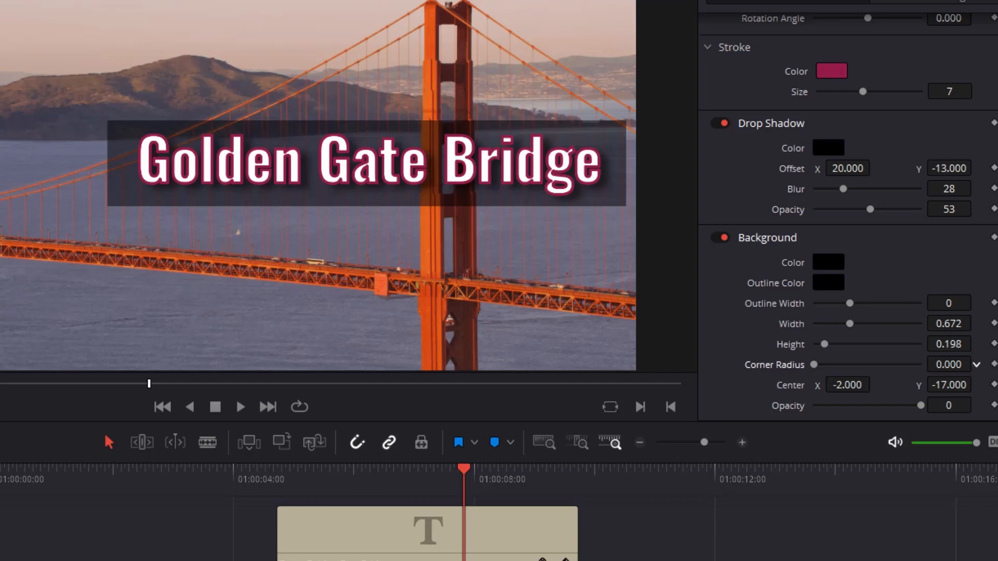
- Reshape the title's background into a rounded pill with width 0.718, height 0.168, corner radius 0.107 and opacity 95
drag(949, 364, 994, 365)
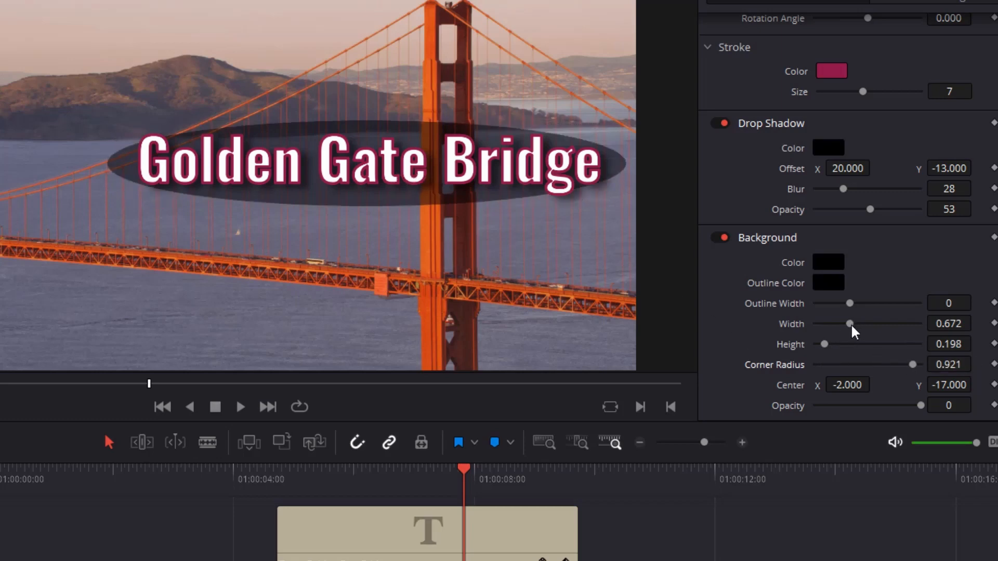
drag(852, 327, 830, 356)
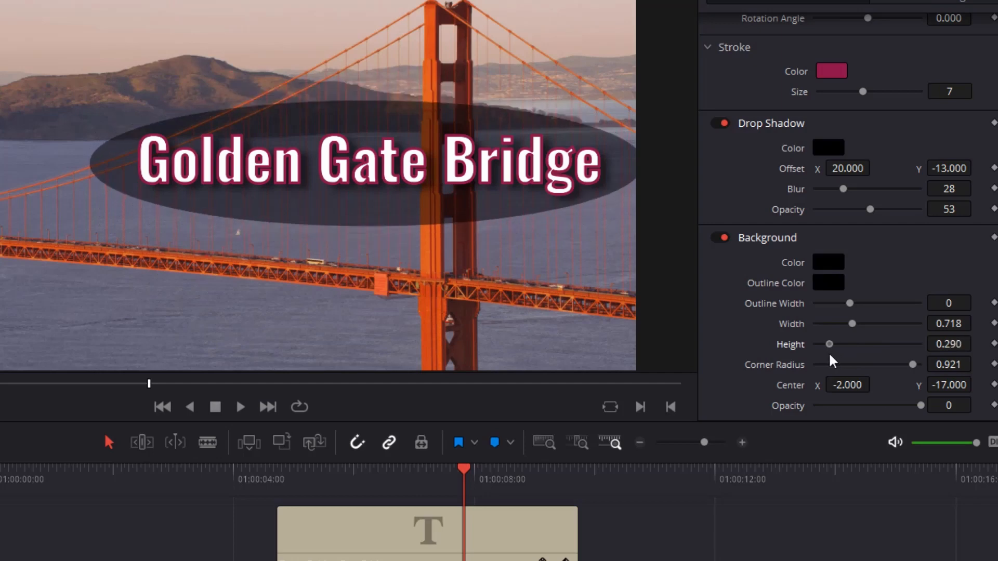
drag(912, 364, 827, 393)
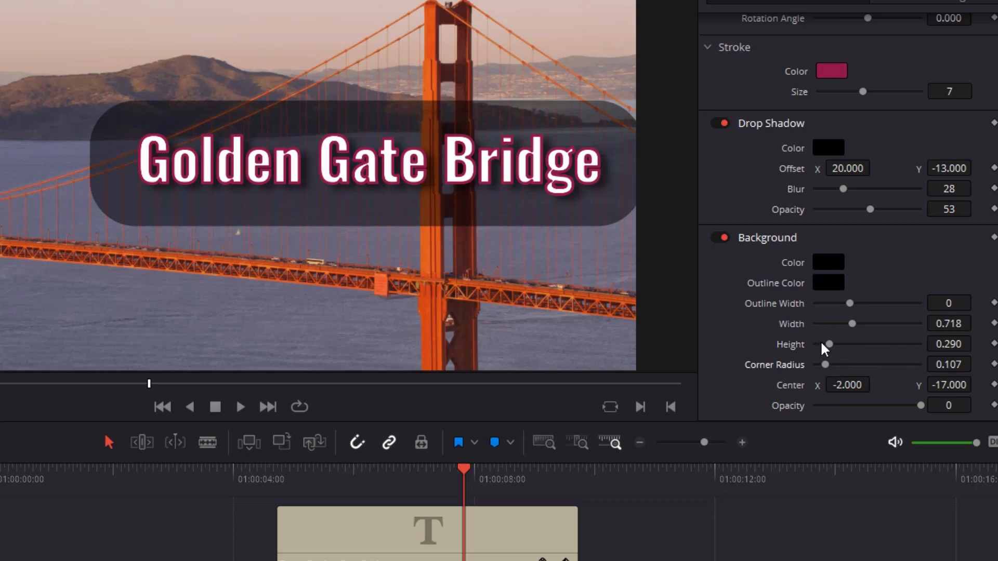
drag(828, 347, 826, 355)
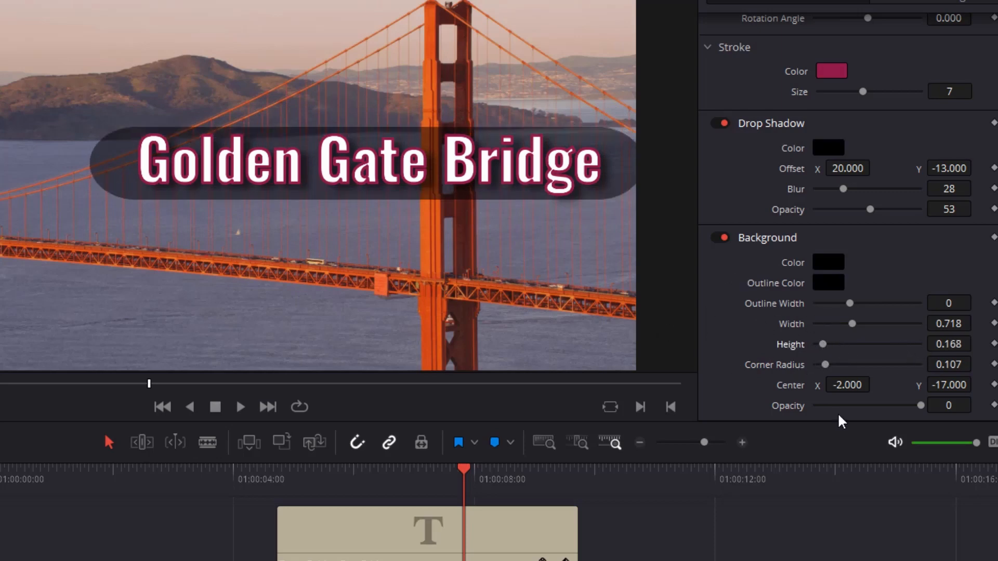
mouse_move(919, 406)
mouse_down()
mouse_move(788, 414)
mouse_move(972, 410)
mouse_move(916, 419)
mouse_up()
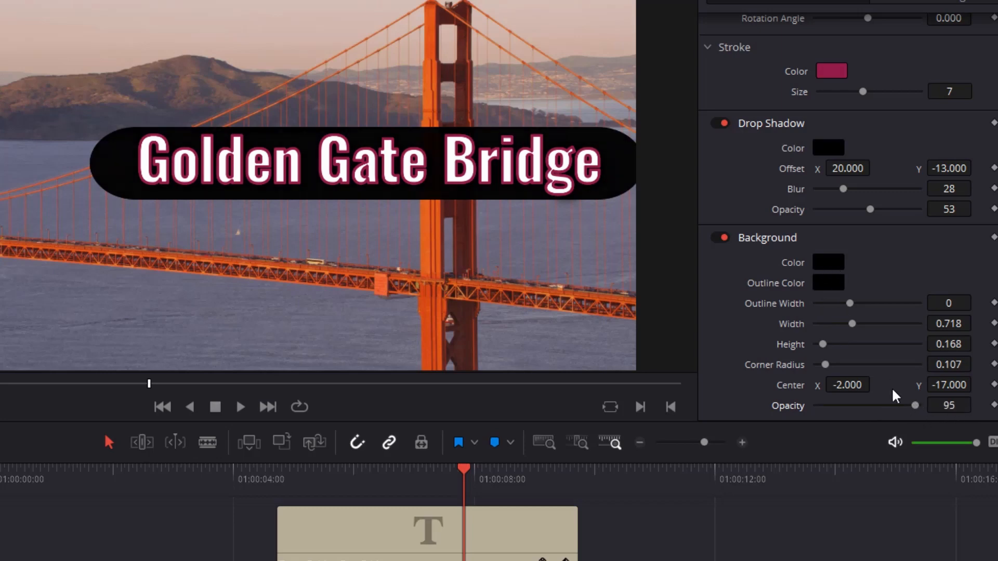
- Give the title's background a light pink #ce9db6 outline with an outline width of 10
click(821, 288)
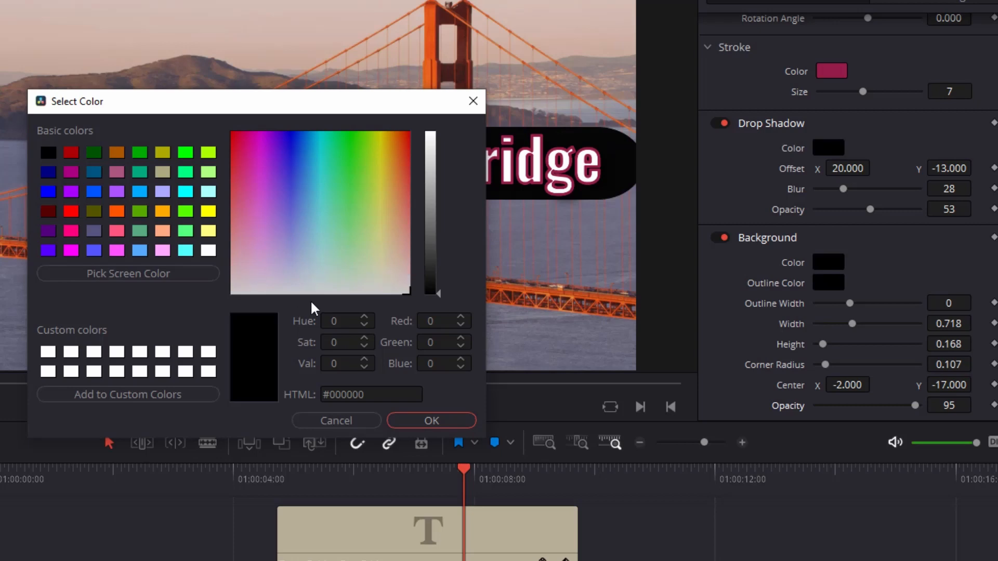
click(342, 262)
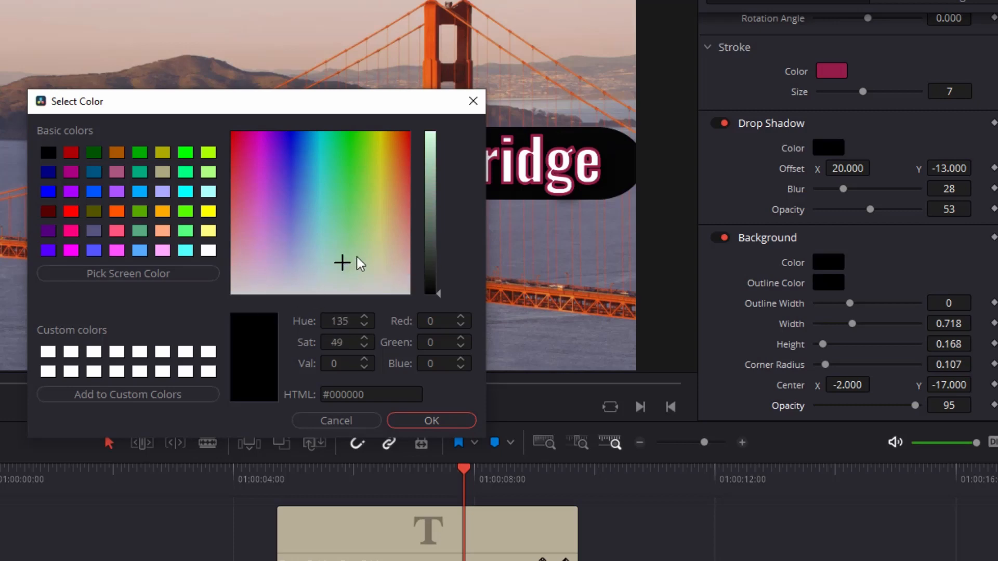
click(246, 254)
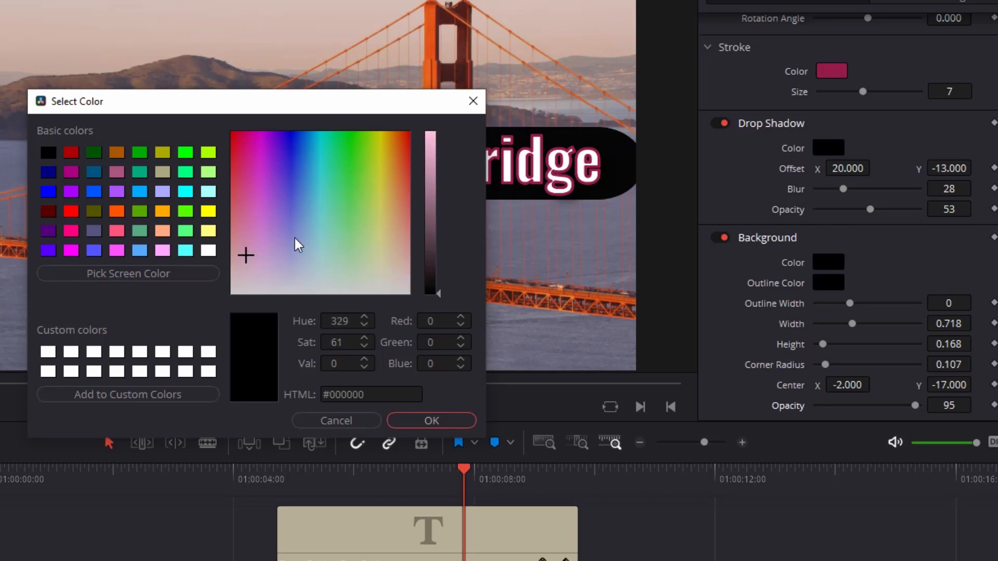
click(435, 162)
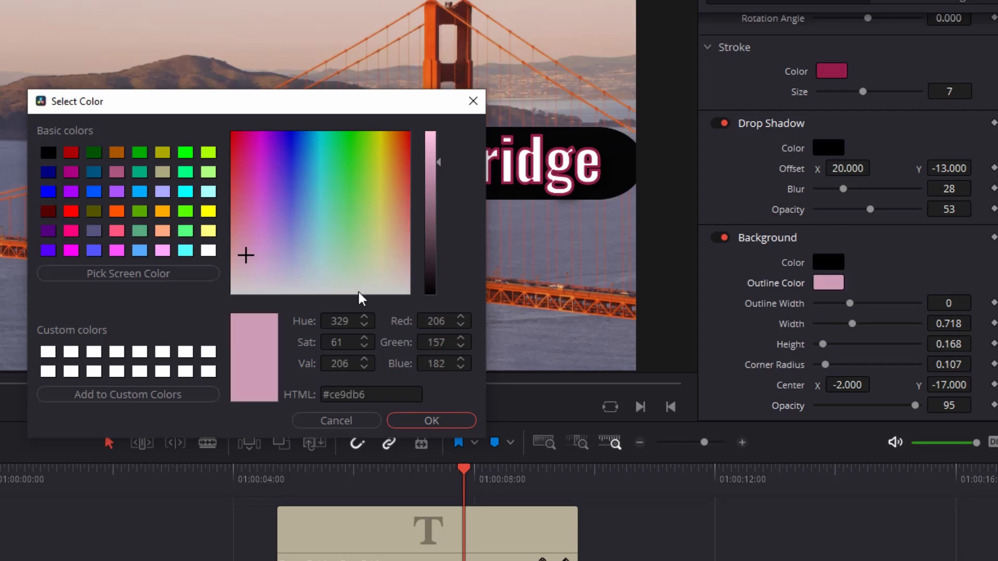
click(451, 422)
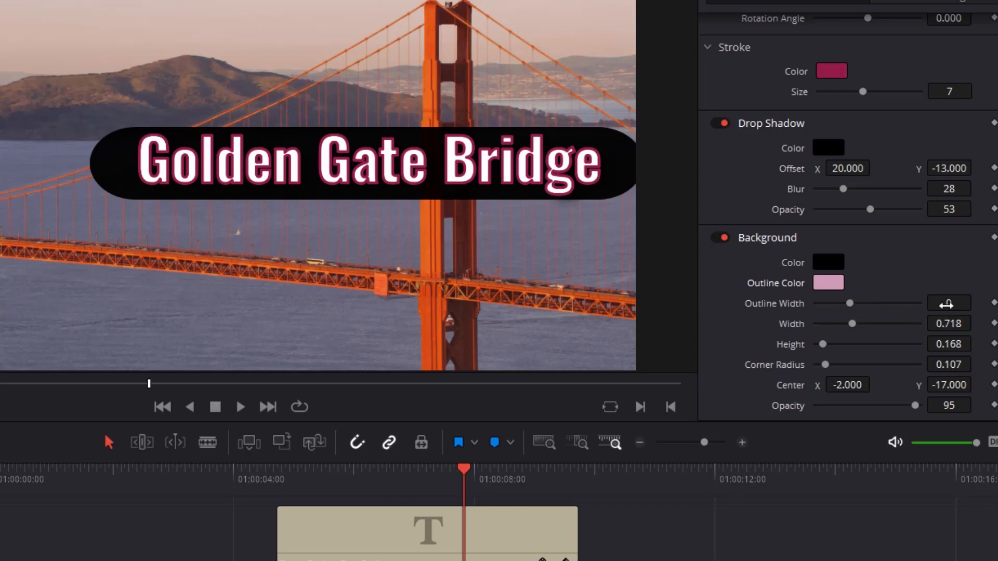
drag(946, 305, 961, 304)
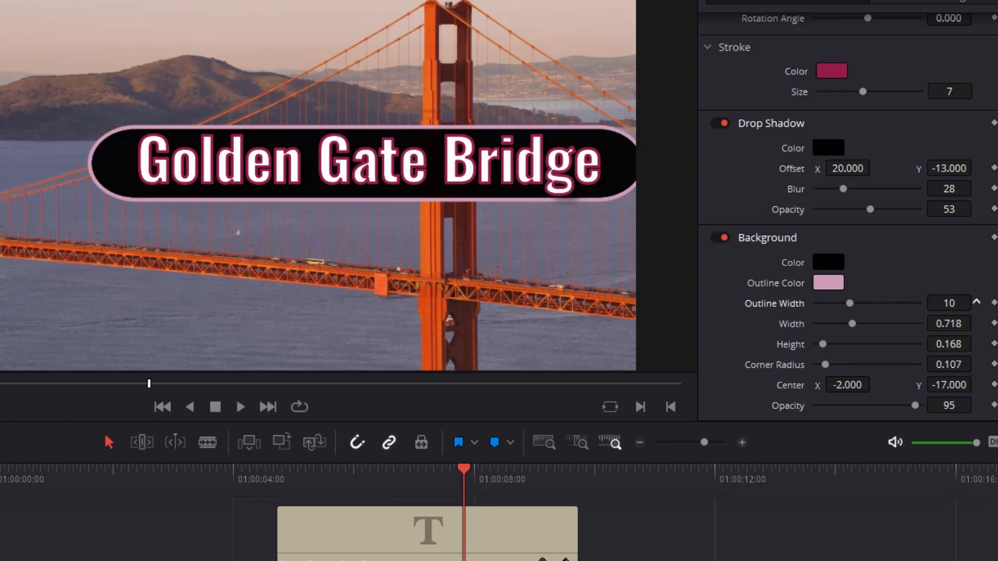